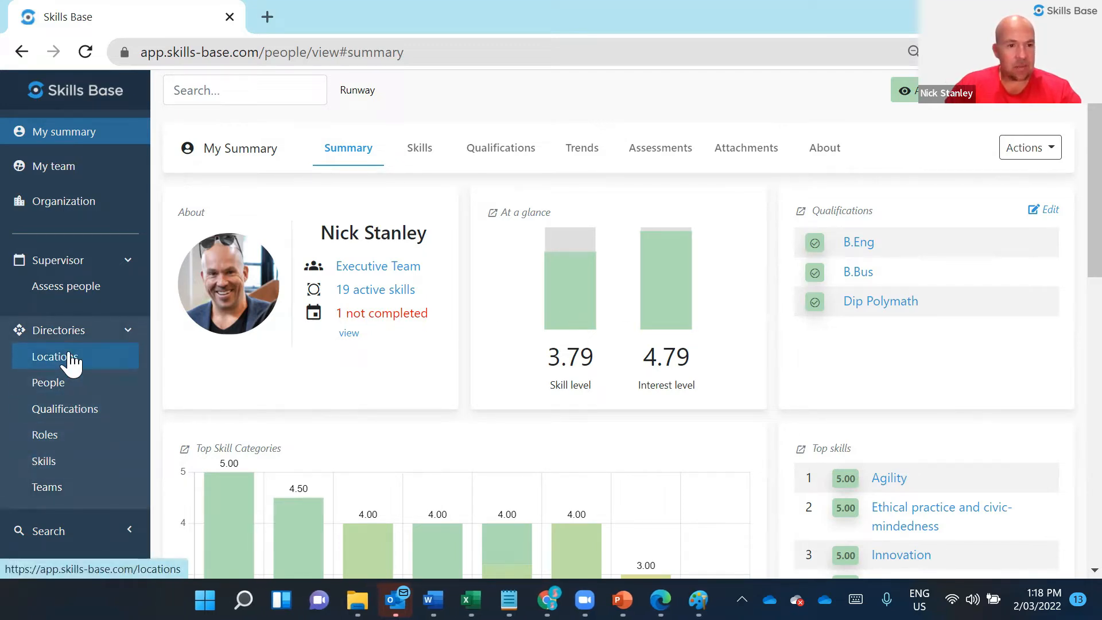
# In the skills directory, add a new skill category named Developer Skills with the parent category set to (none).
pyautogui.click(52, 468)
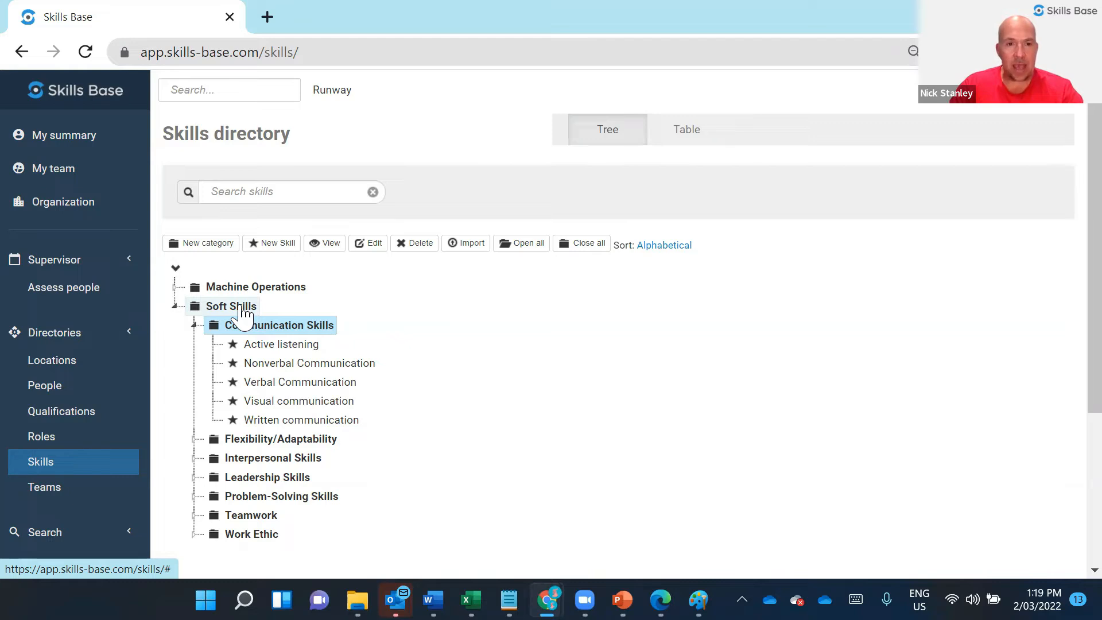
pyautogui.click(213, 247)
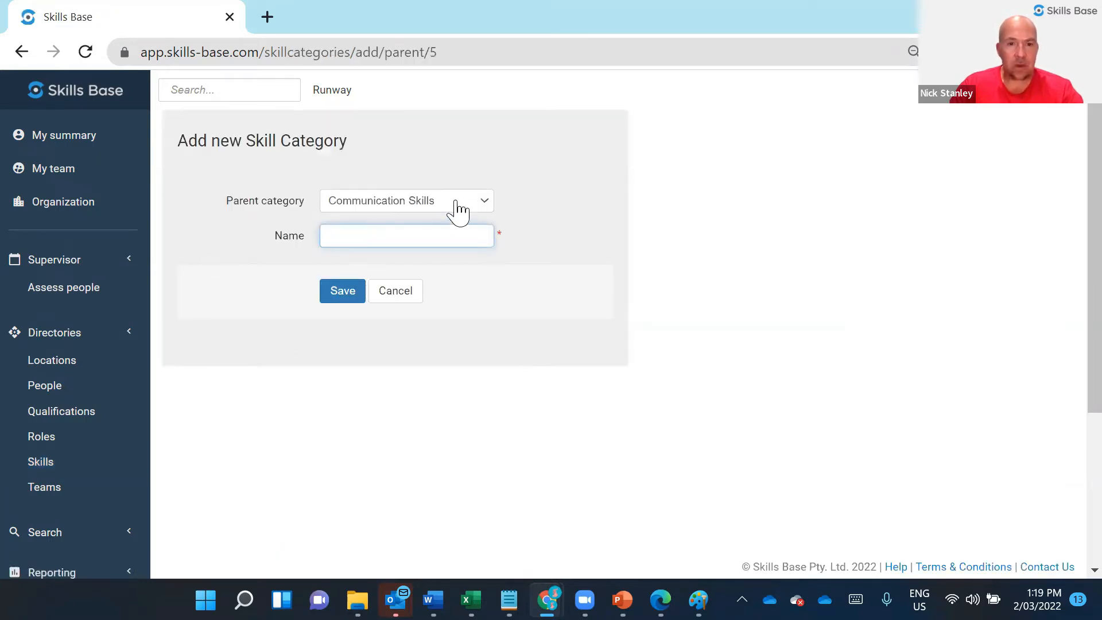
pyautogui.click(458, 210)
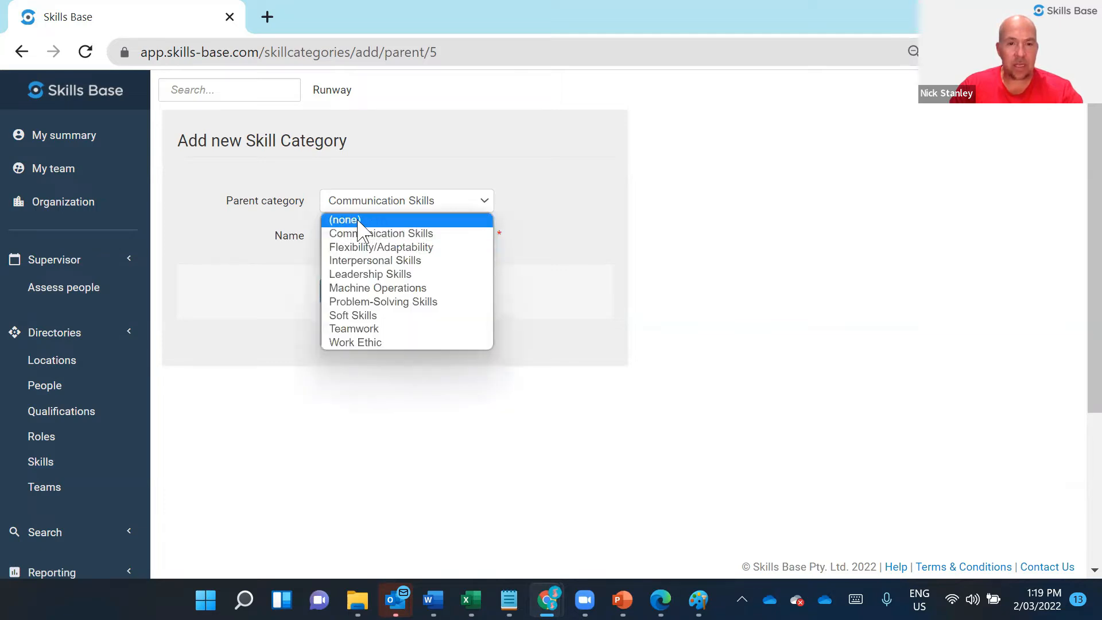
pyautogui.click(358, 221)
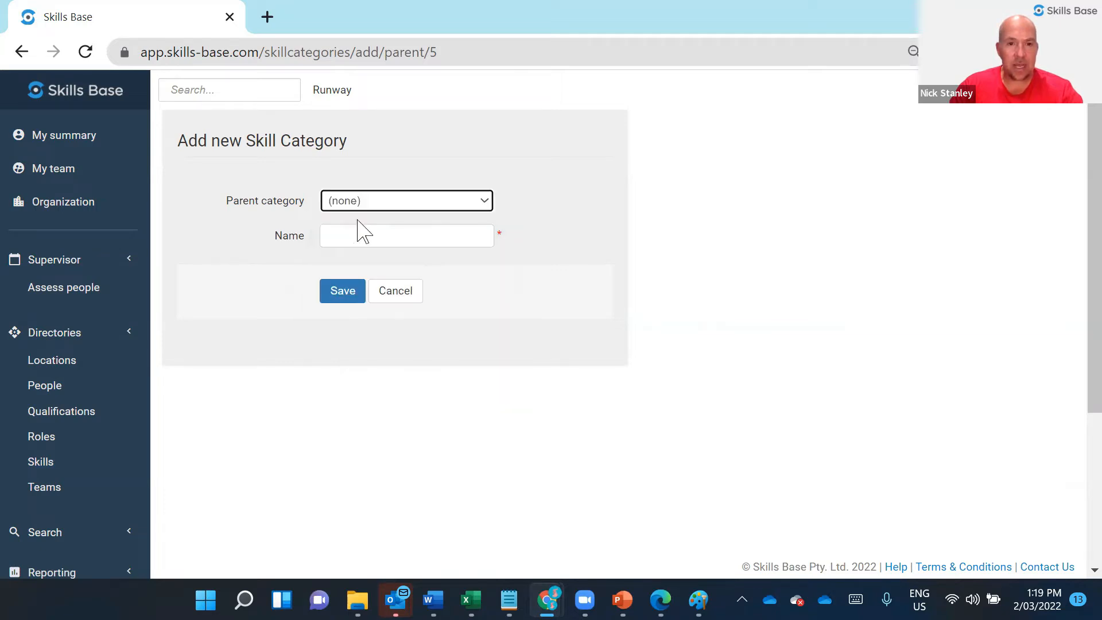
pyautogui.click(392, 237)
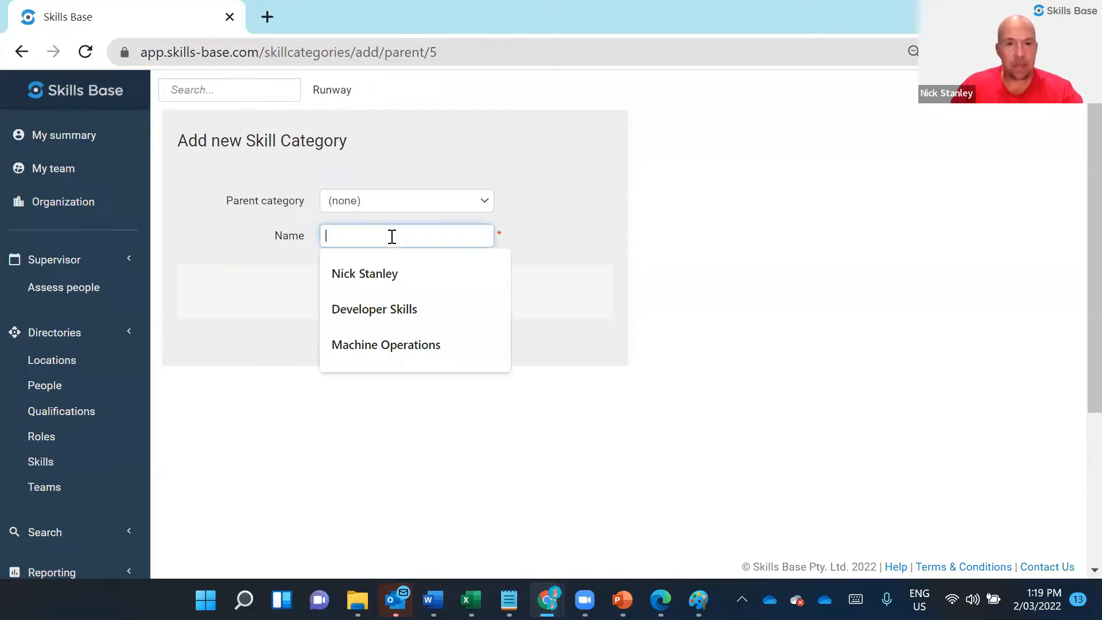
pyautogui.click(405, 315)
pyautogui.click(339, 300)
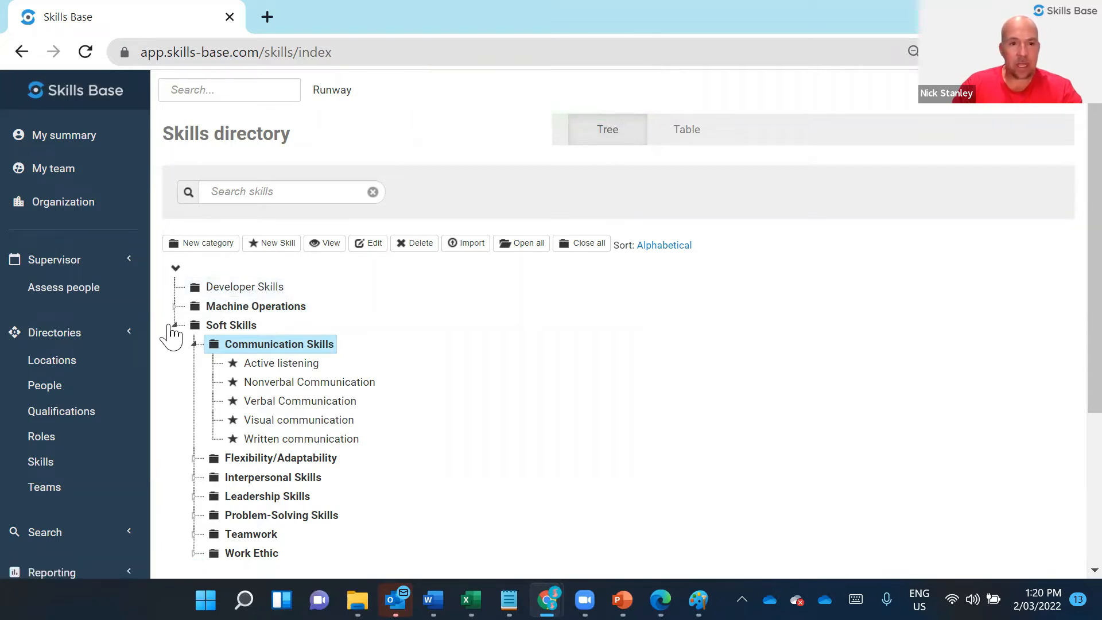
# Collapse and re-expand the Soft Skills category and its Communication Skills subcategory to view the skills tree's structure.
pyautogui.click(176, 325)
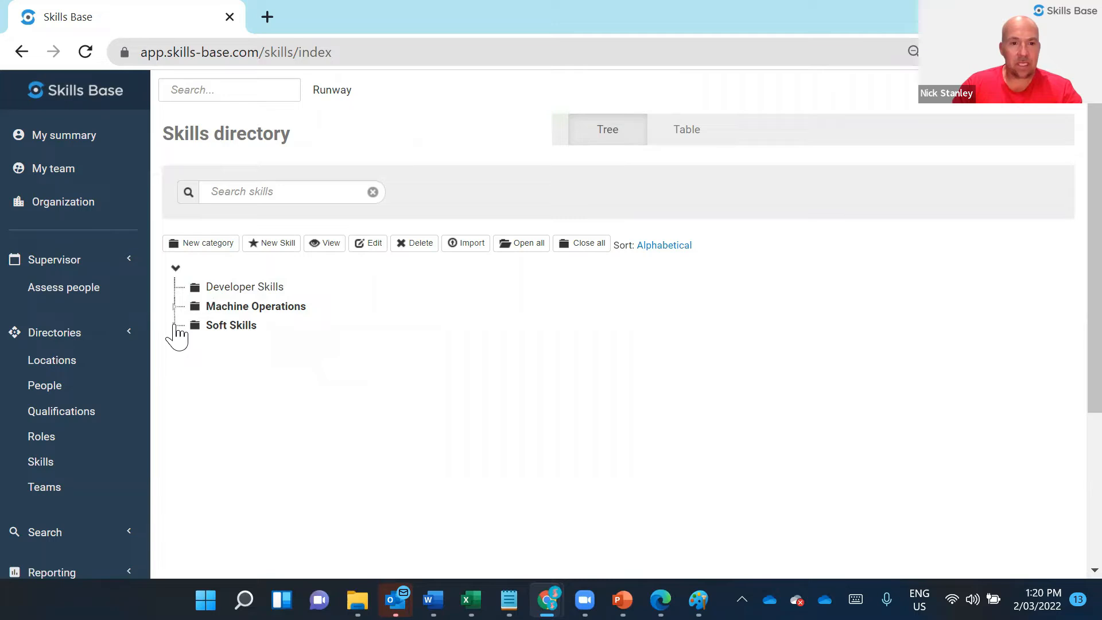
pyautogui.click(175, 326)
pyautogui.click(193, 344)
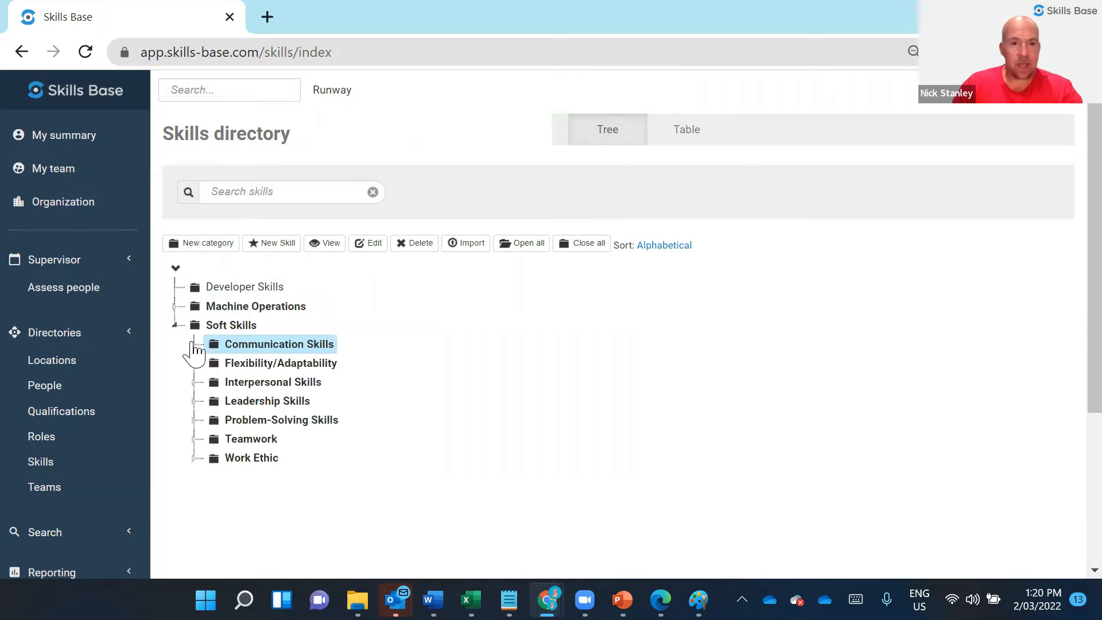
pyautogui.click(193, 345)
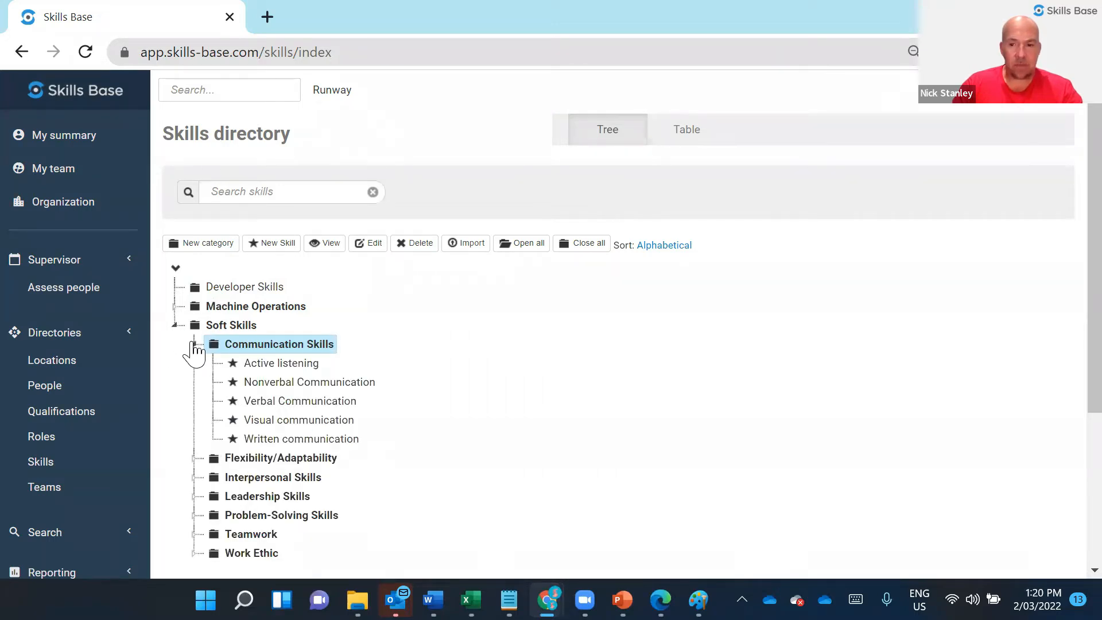
pyautogui.click(193, 344)
pyautogui.click(194, 344)
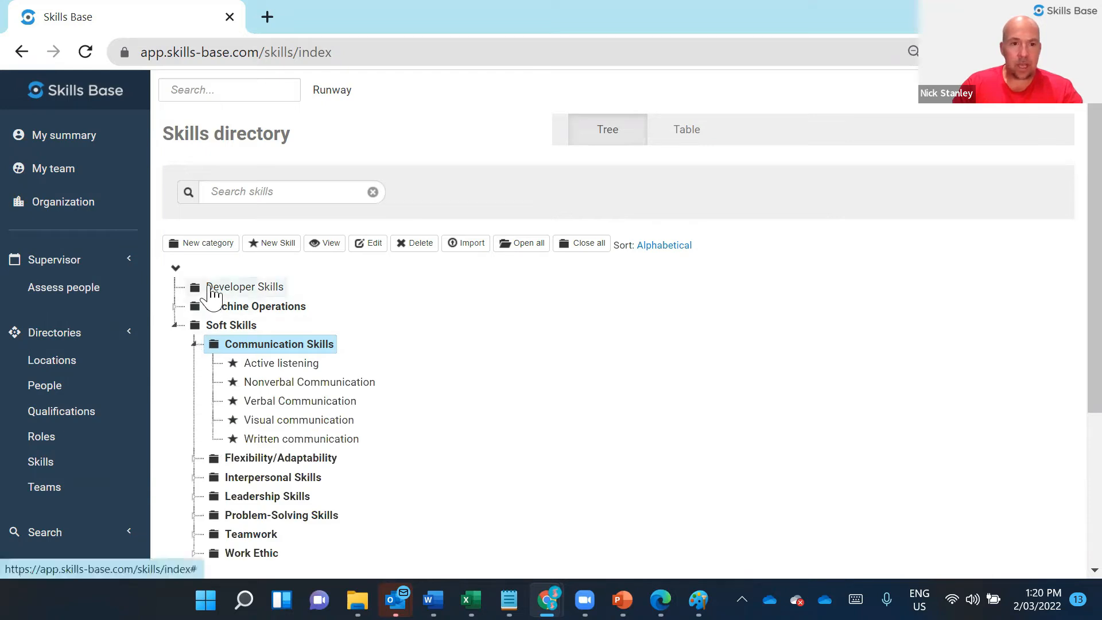
# Add a new skill named Java to the Developer Skills category, leaving the description empty, and save it.
pyautogui.click(277, 247)
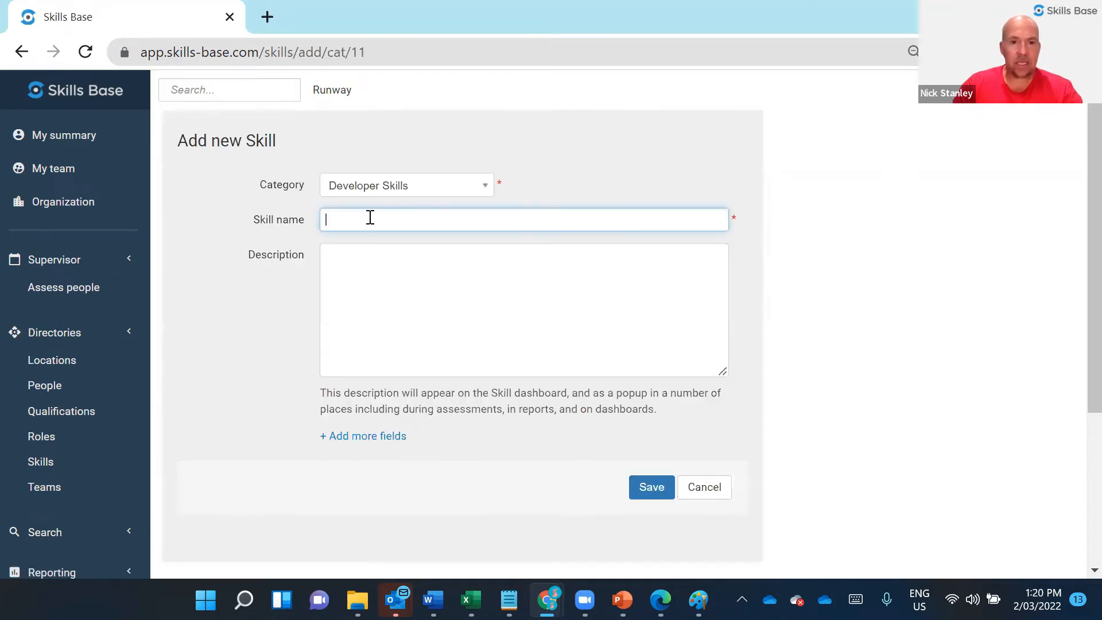
pyautogui.click(368, 220)
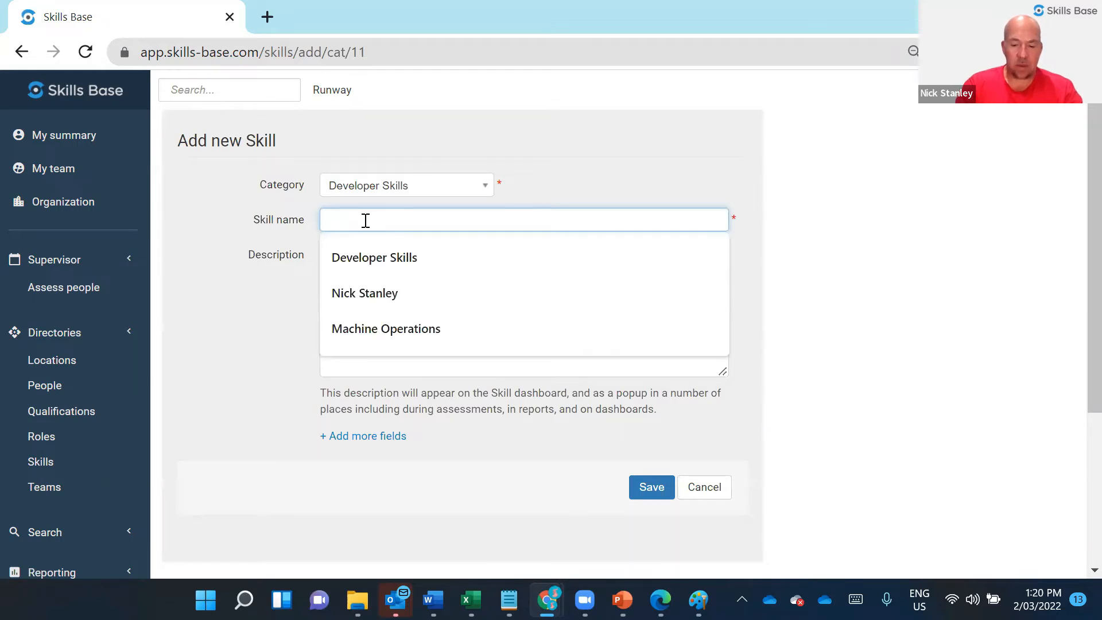
pyautogui.write('Java')
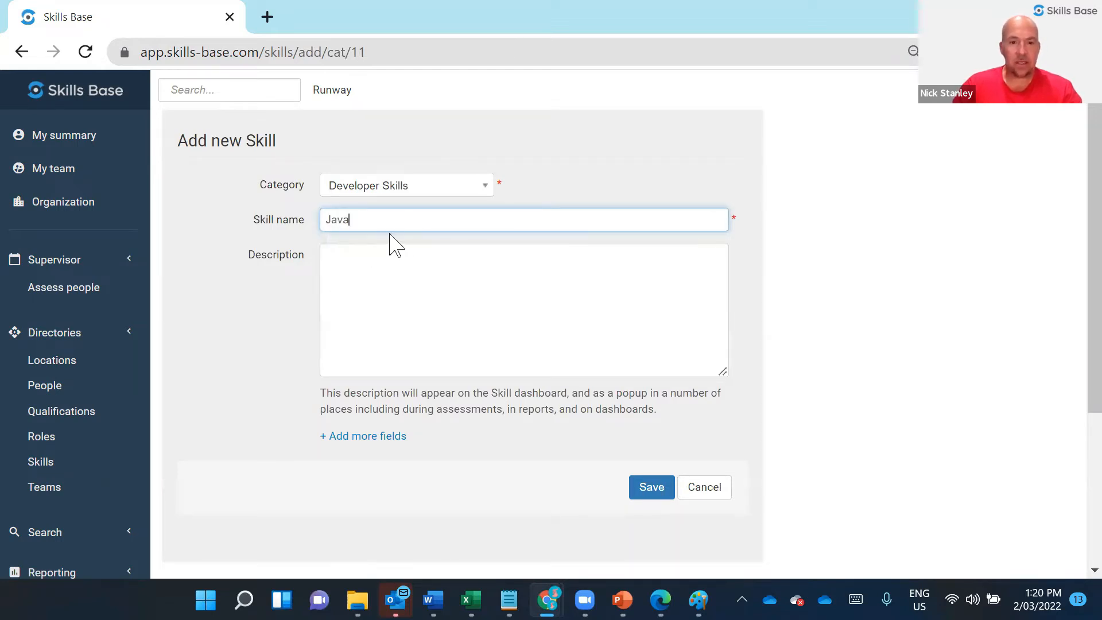
pyautogui.click(430, 268)
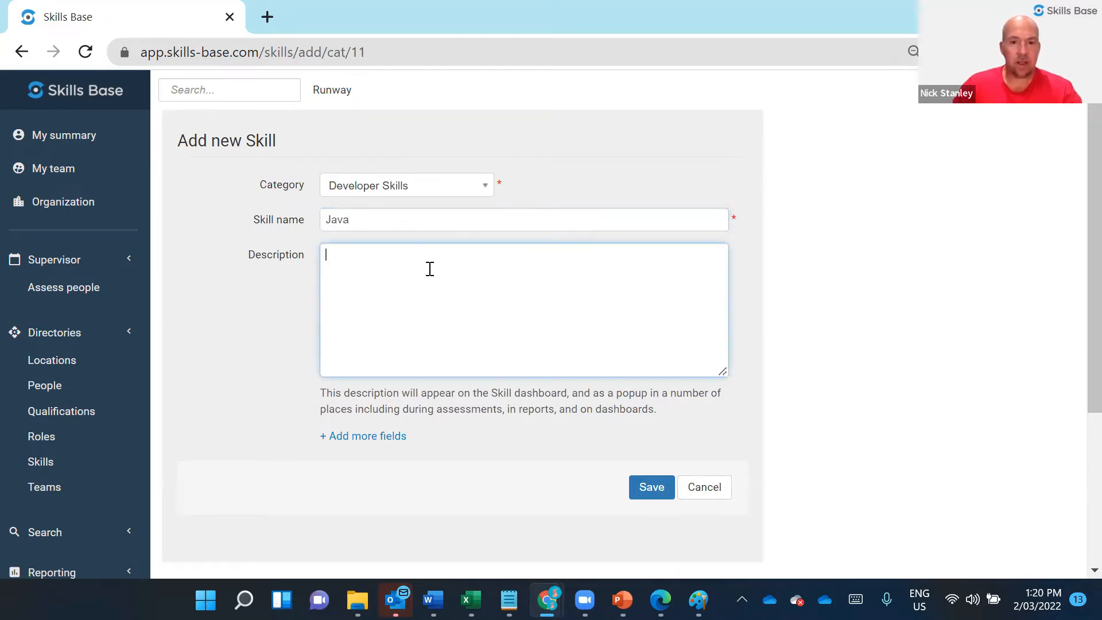
pyautogui.click(658, 492)
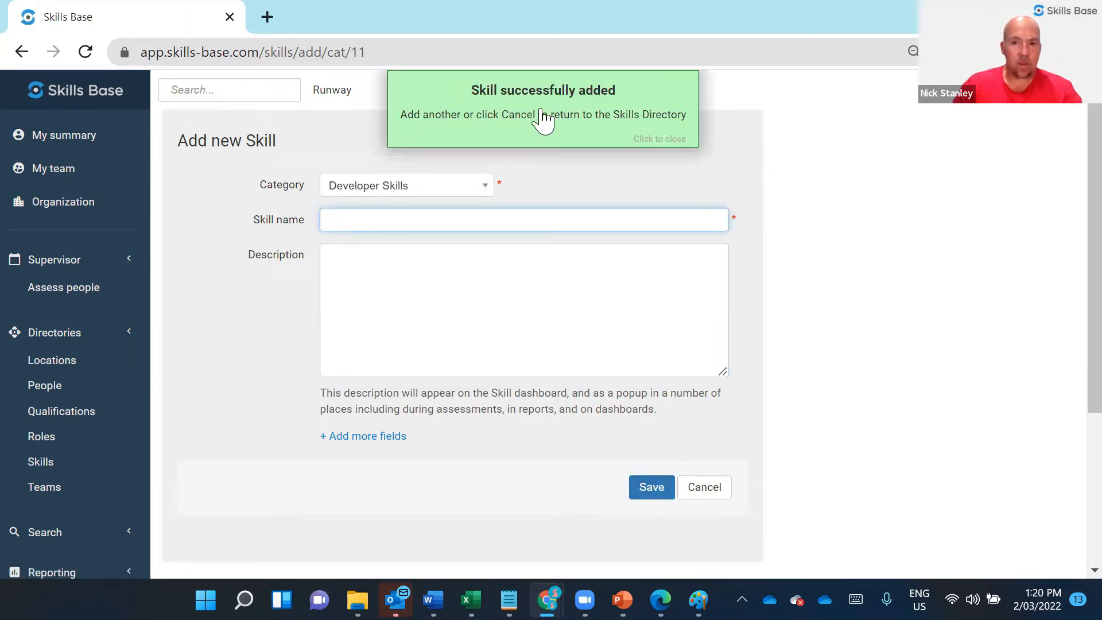
# Add another skill named C++ to Developer Skills, save it, return to the skills directory and expand that category.
pyautogui.click(379, 223)
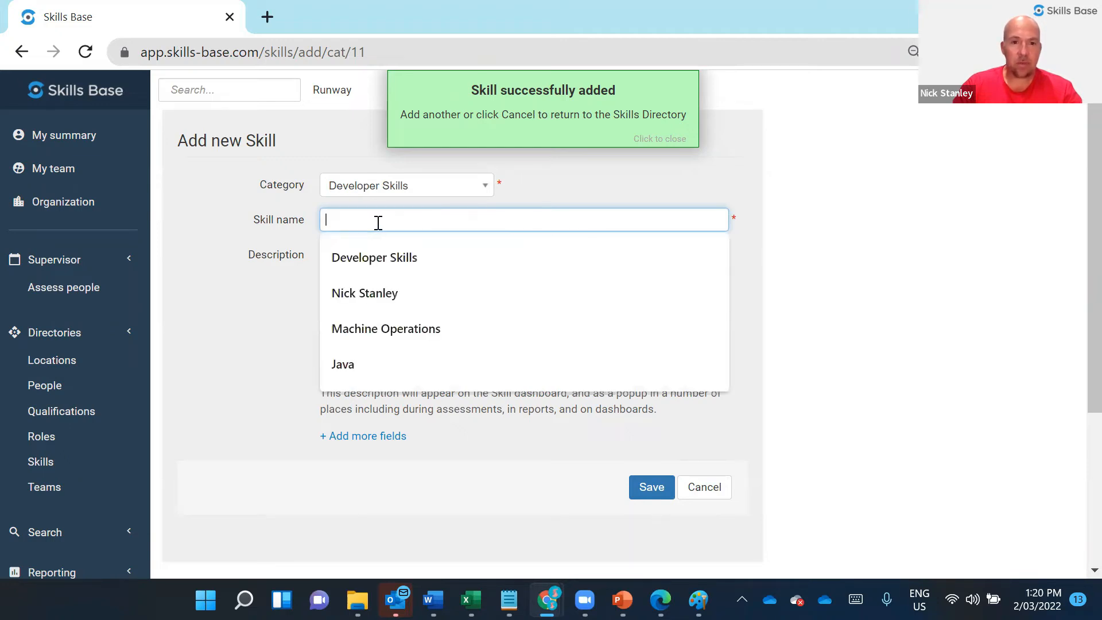
pyautogui.write('C++')
pyautogui.click(655, 487)
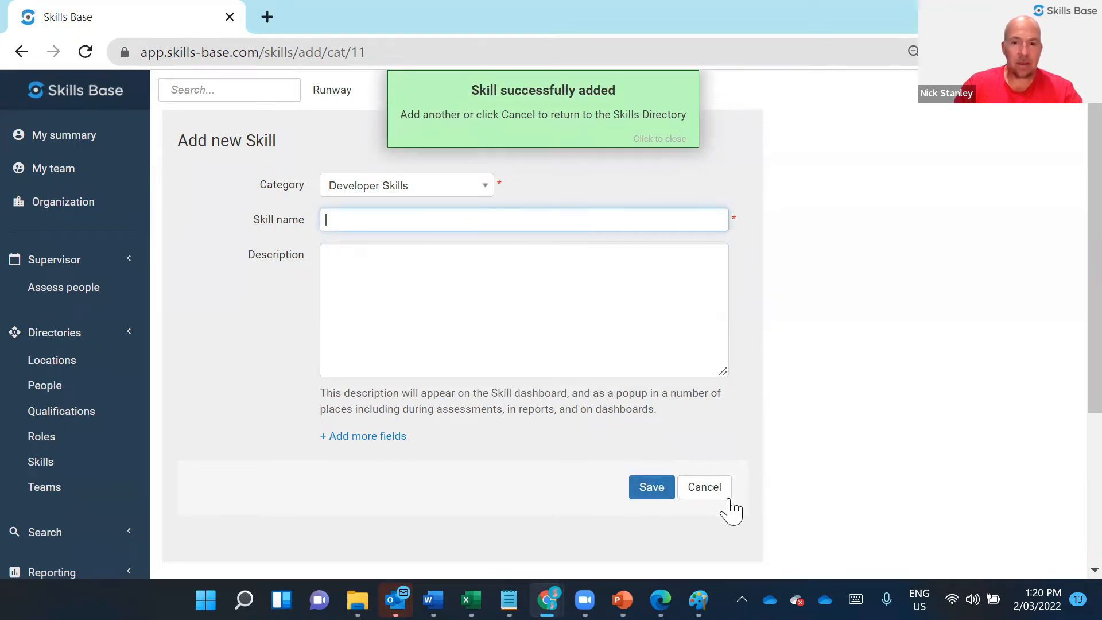
pyautogui.click(711, 488)
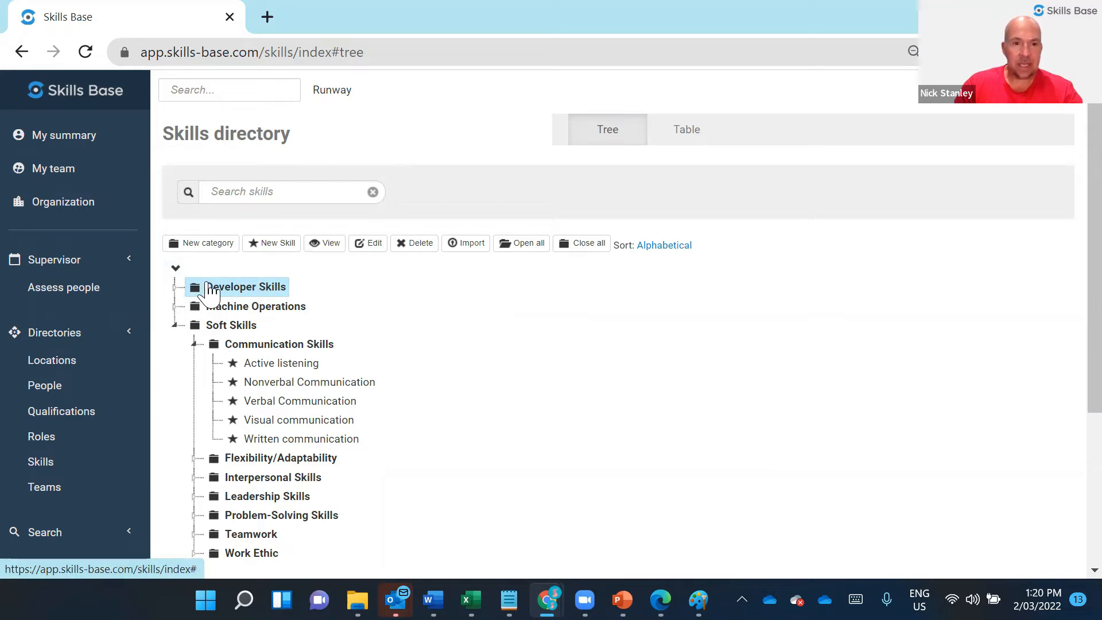
pyautogui.click(175, 287)
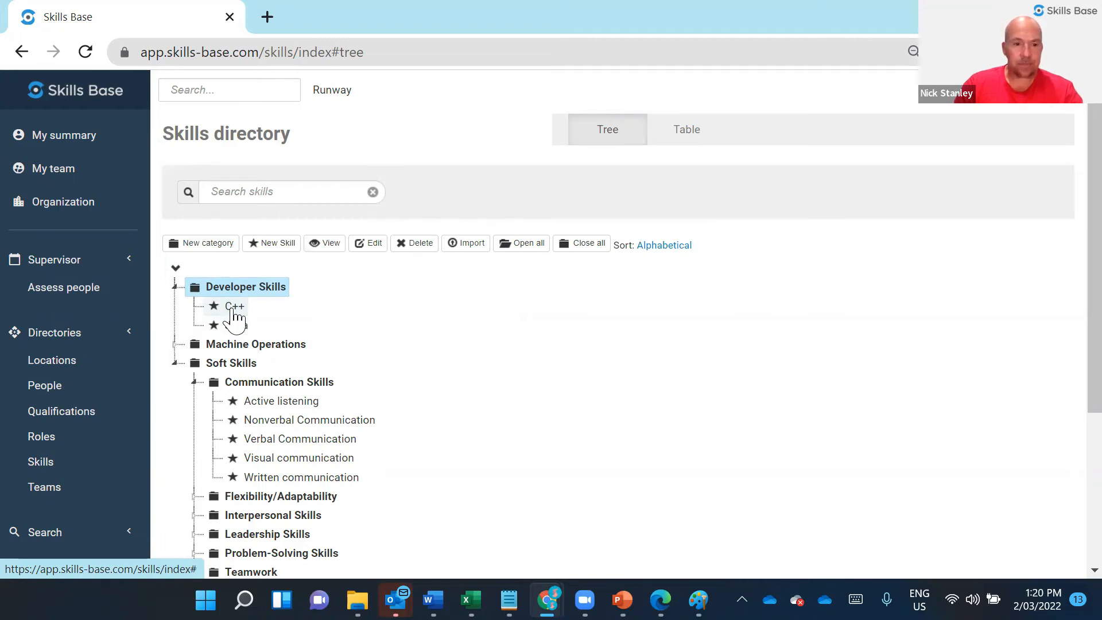
# Open the administration's master rating scheme and review the labels and descriptions of the skill ratings and interest ratings.
pyautogui.scroll(-4, 123, 373)
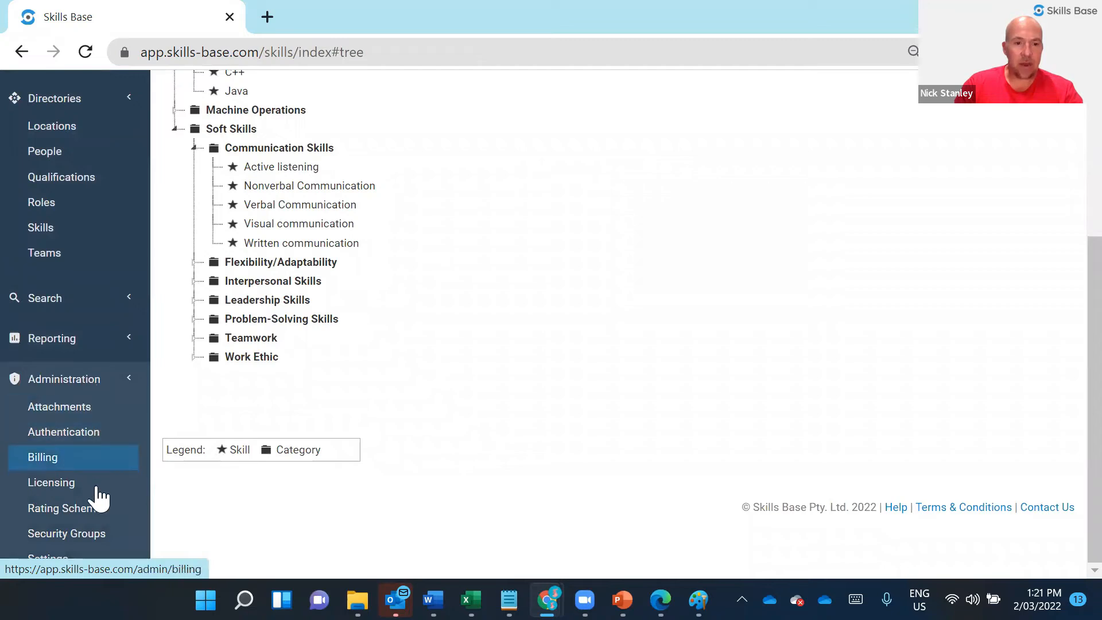
pyautogui.click(95, 518)
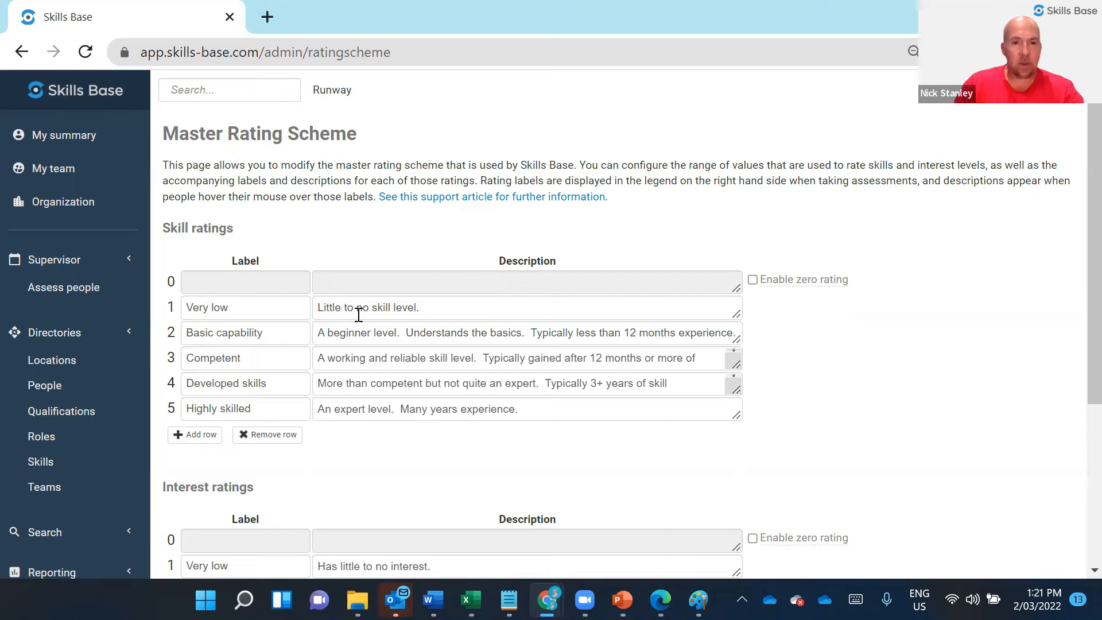
pyautogui.click(450, 306)
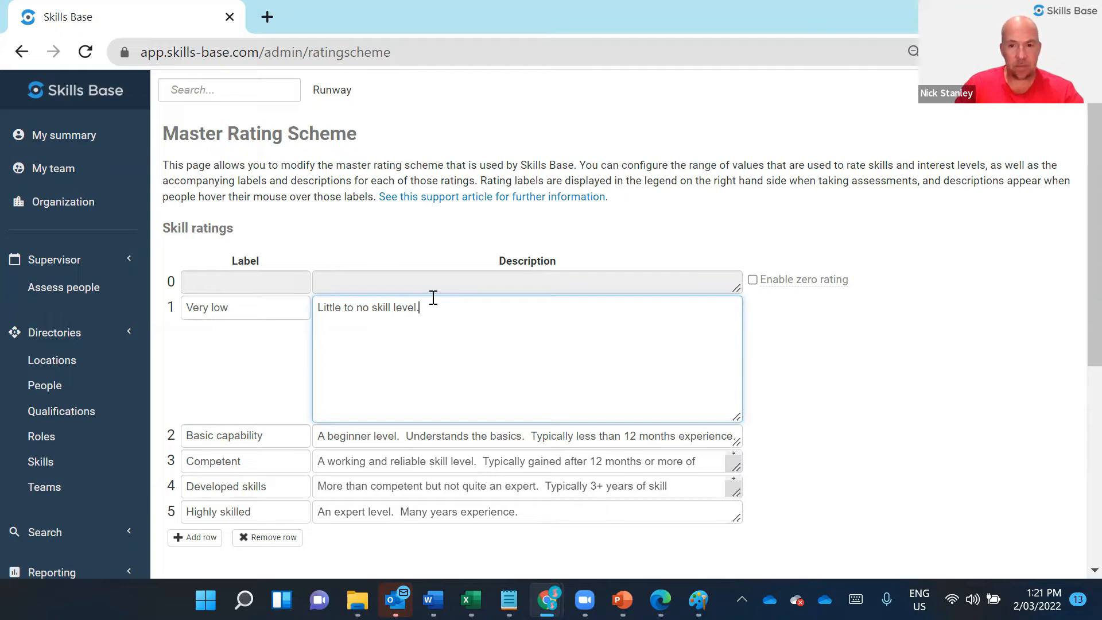
pyautogui.click(803, 370)
pyautogui.scroll(-5, 798, 371)
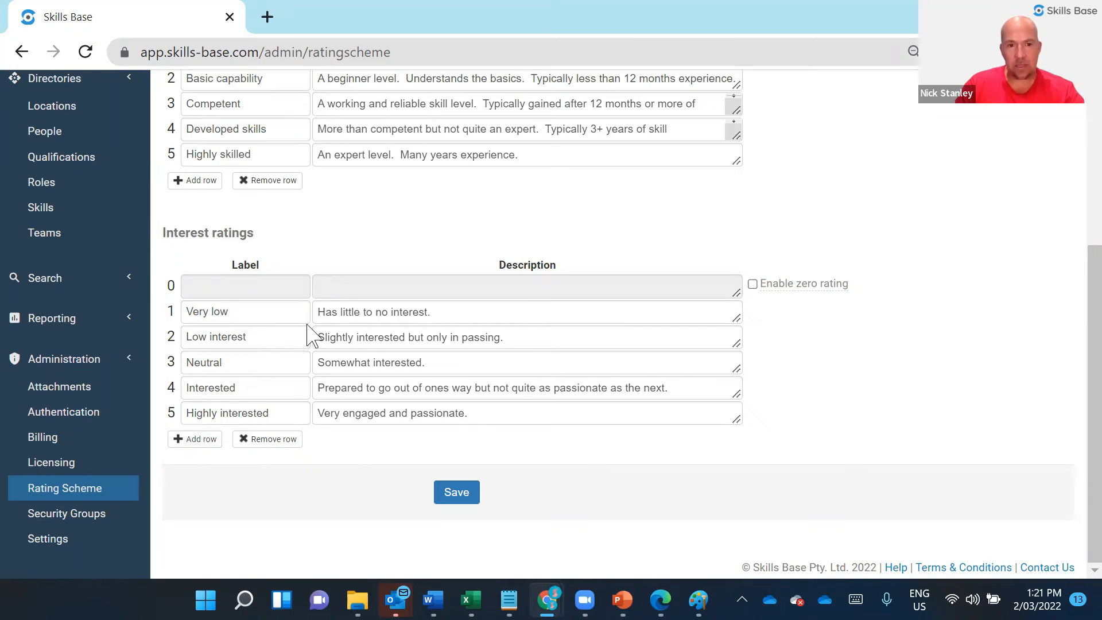
pyautogui.scroll(4, 309, 332)
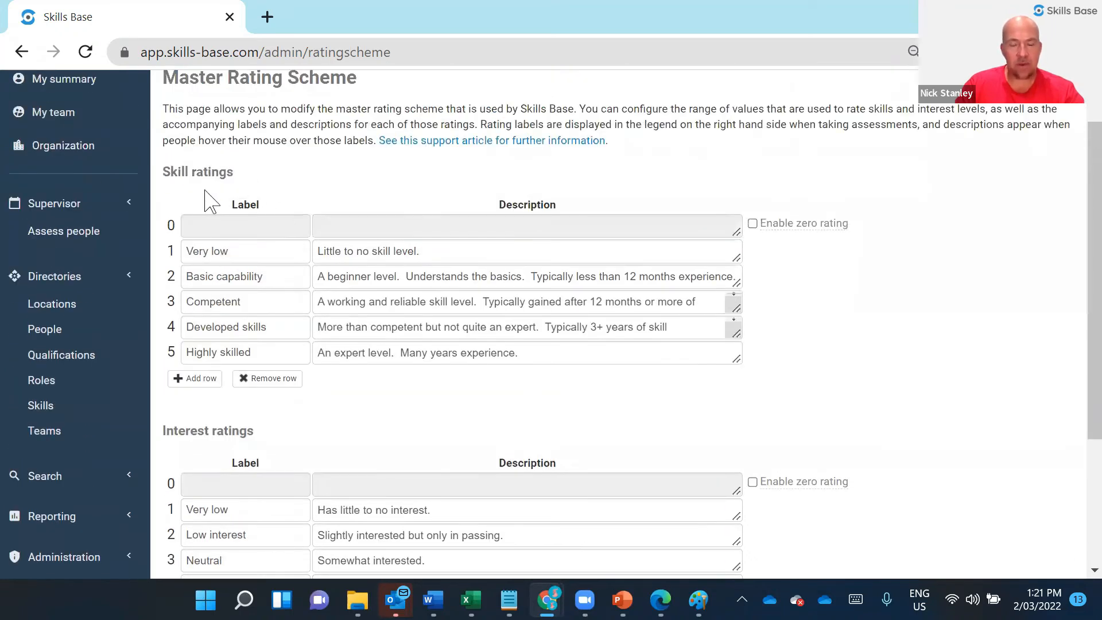
pyautogui.scroll(-1, 277, 337)
pyautogui.scroll(-1, 367, 401)
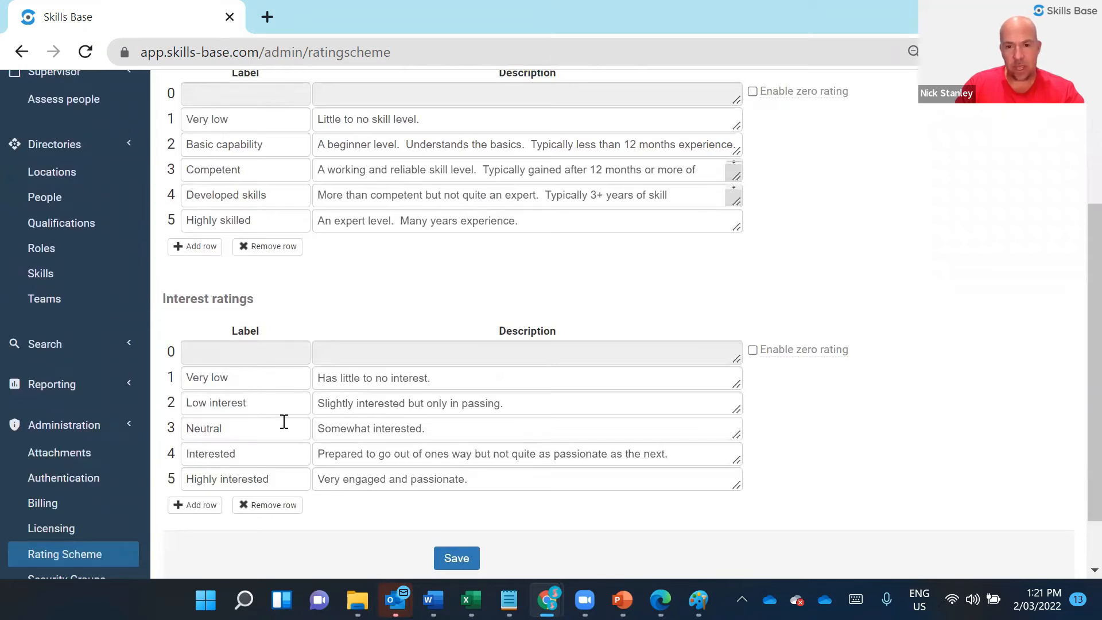
pyautogui.scroll(3, 448, 337)
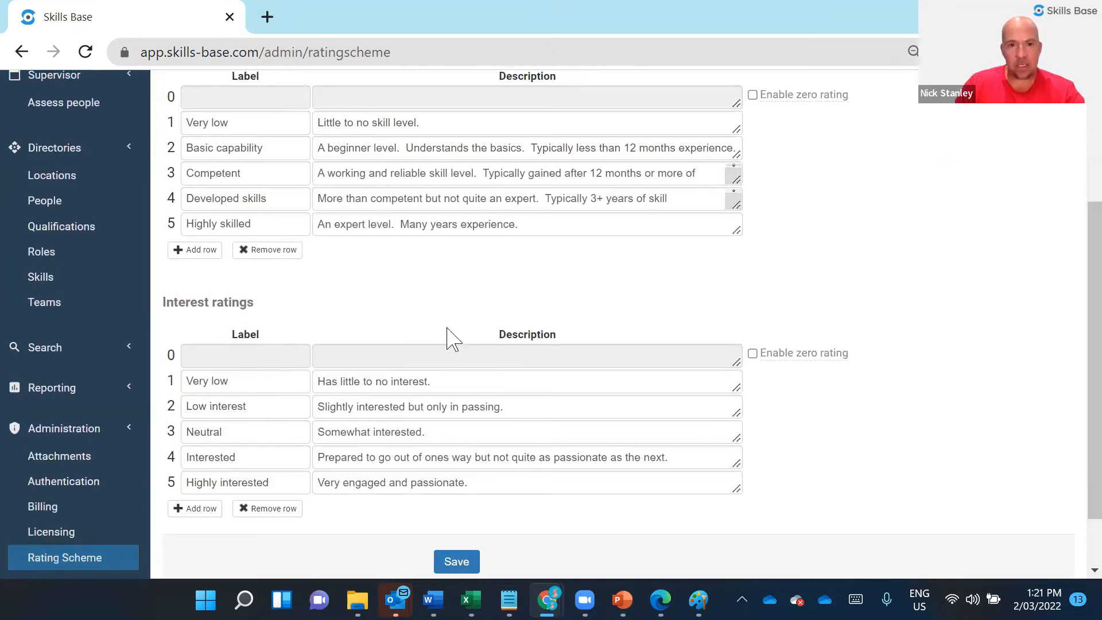
pyautogui.scroll(1, 485, 419)
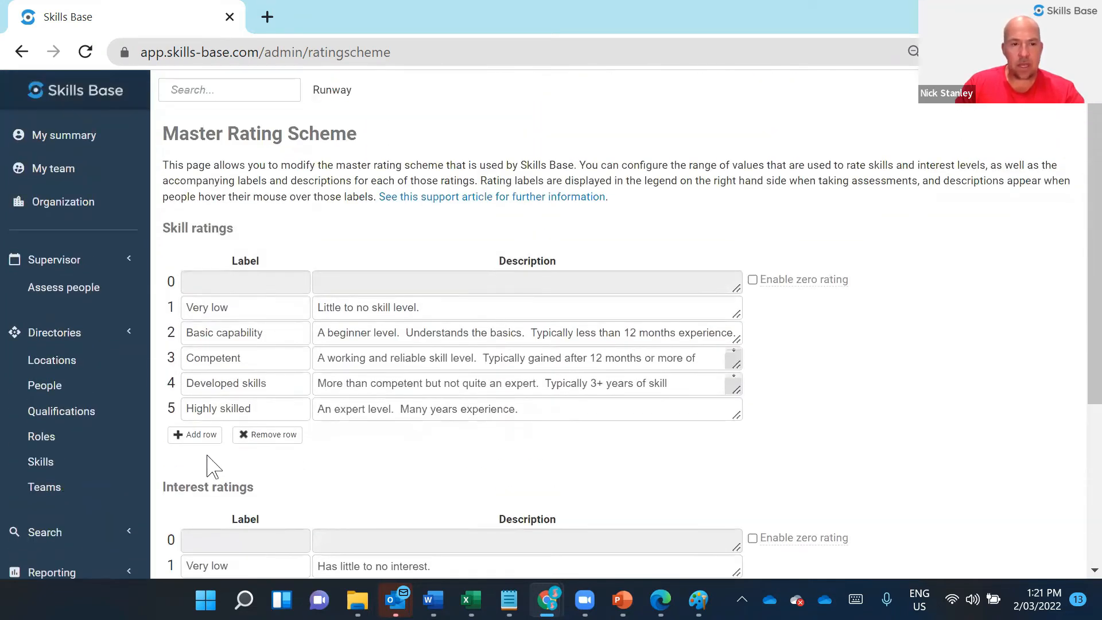
# Open the people directory and view the options for adding people who can log in and undertake skill assessments.
pyautogui.click(71, 396)
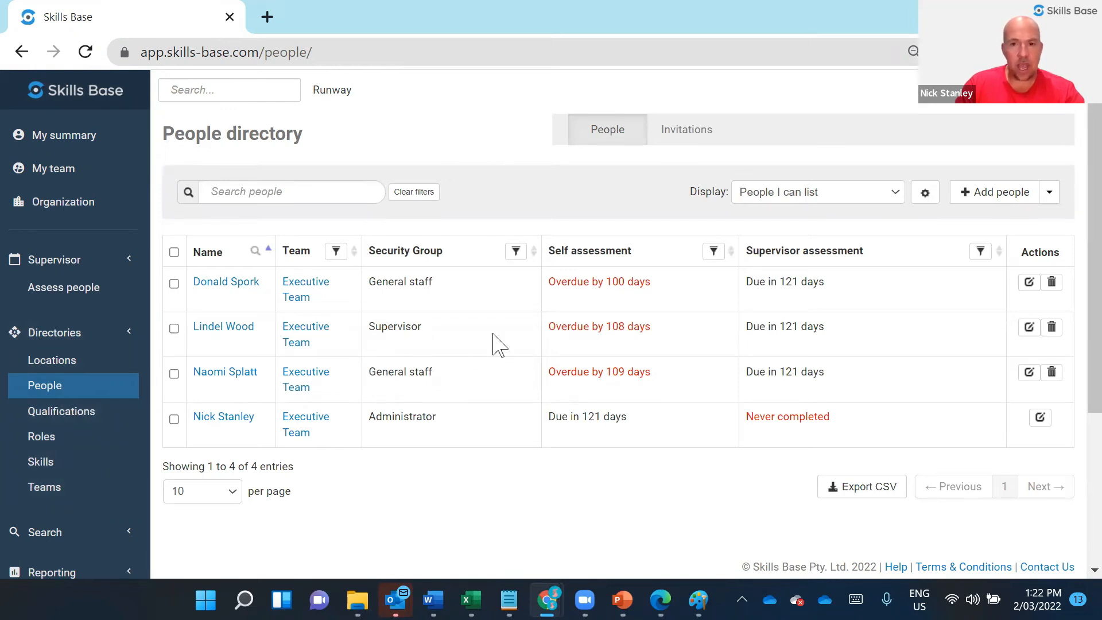
pyautogui.click(998, 198)
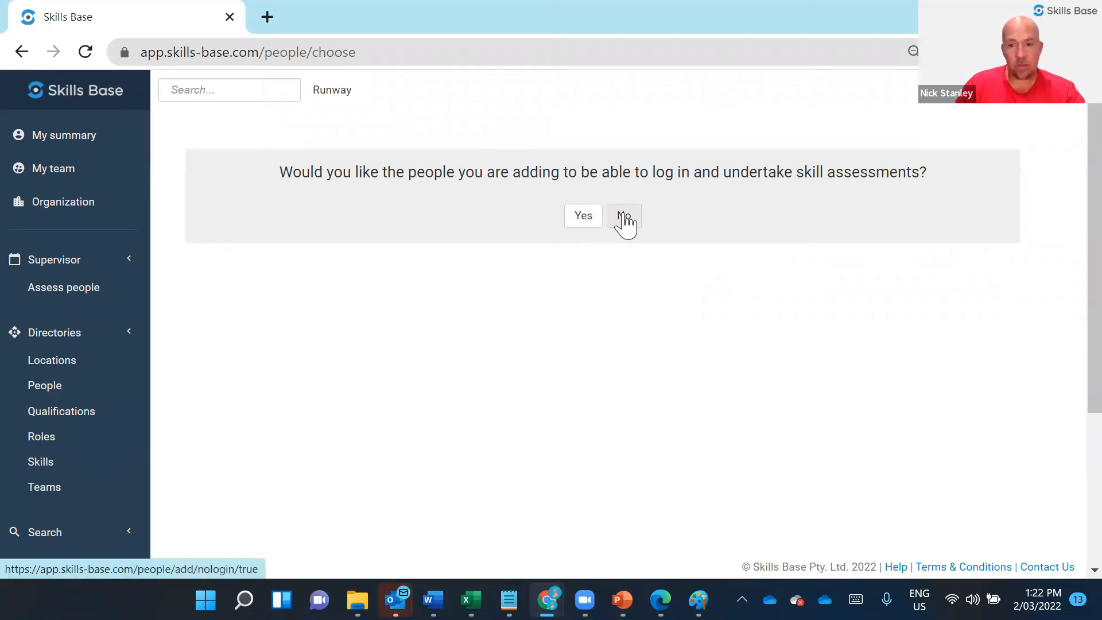
pyautogui.click(584, 216)
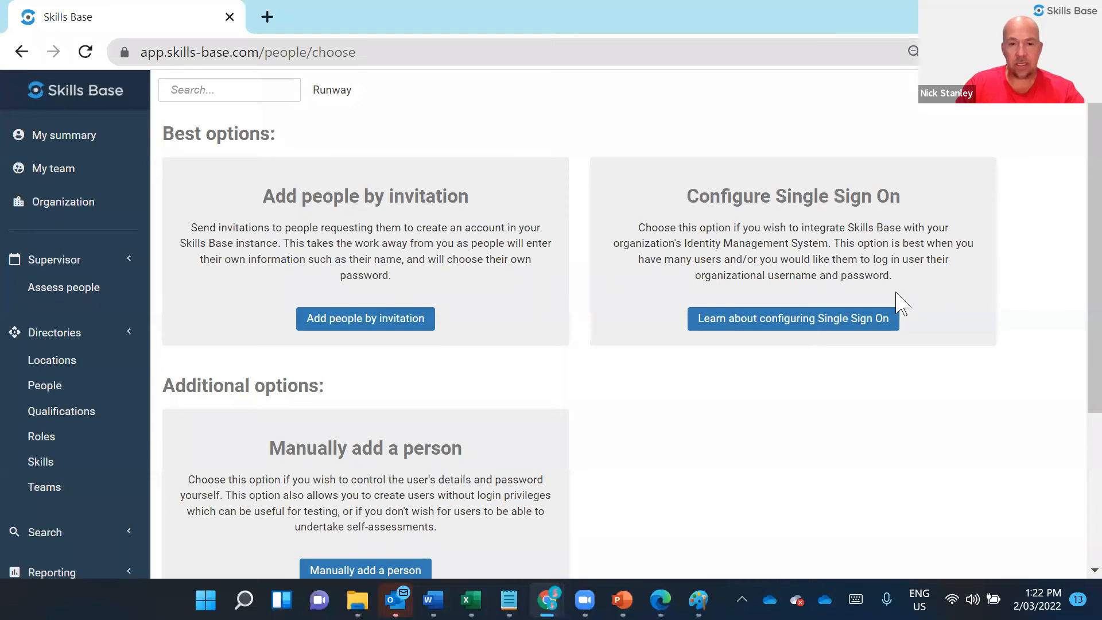
pyautogui.scroll(-1, 818, 314)
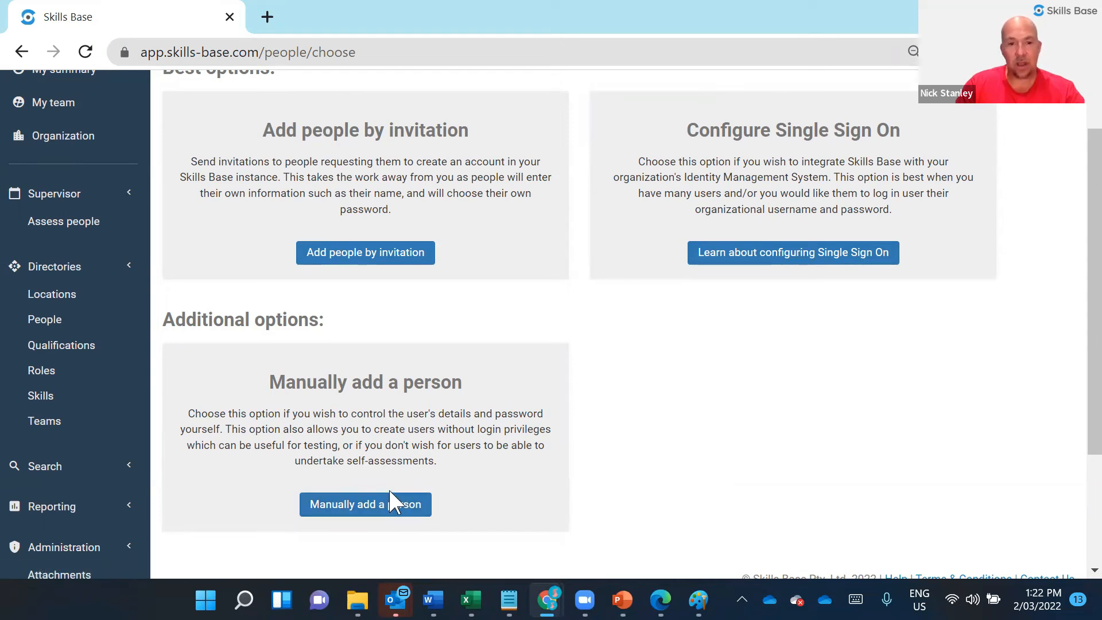
# Start adding a person who cannot log in or undertake skill assessments, and enter the person's first name and surname.
pyautogui.click(55, 324)
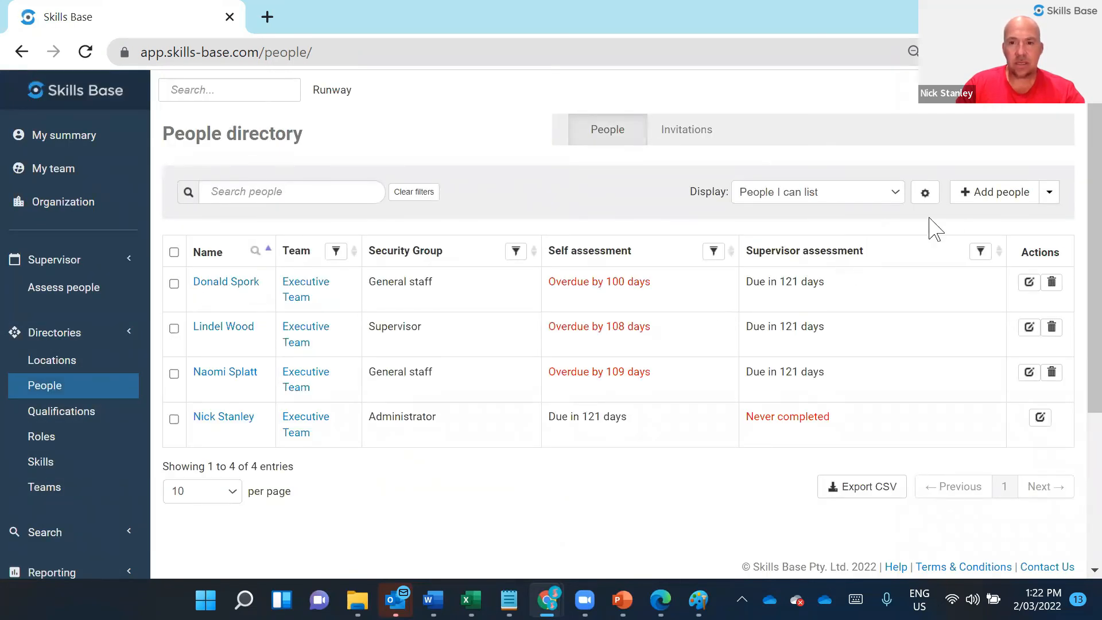
pyautogui.click(981, 195)
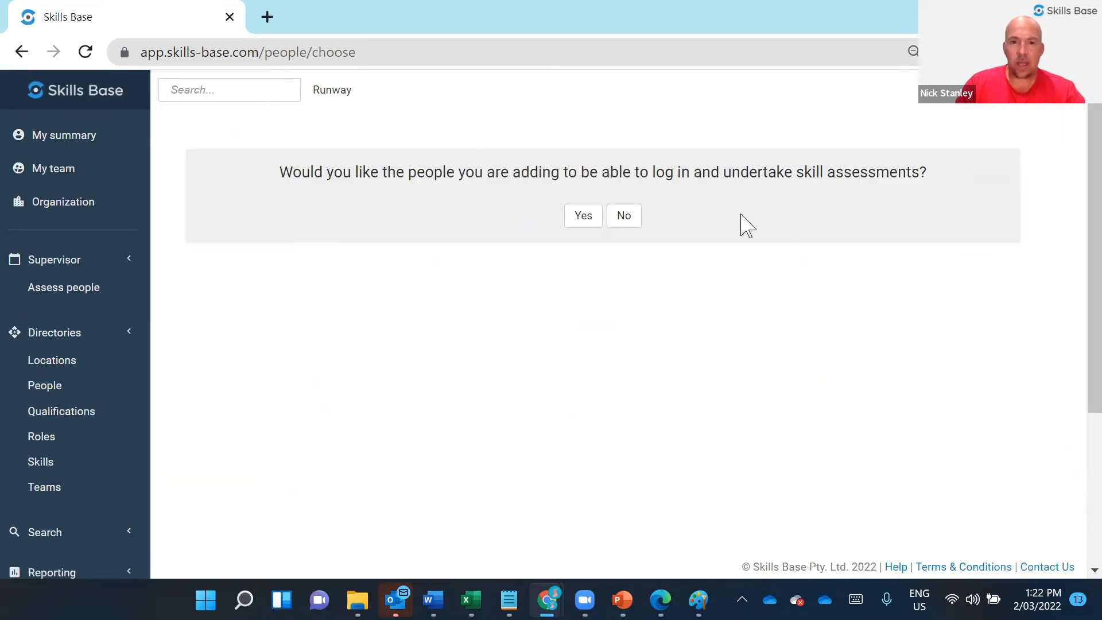
pyautogui.click(622, 218)
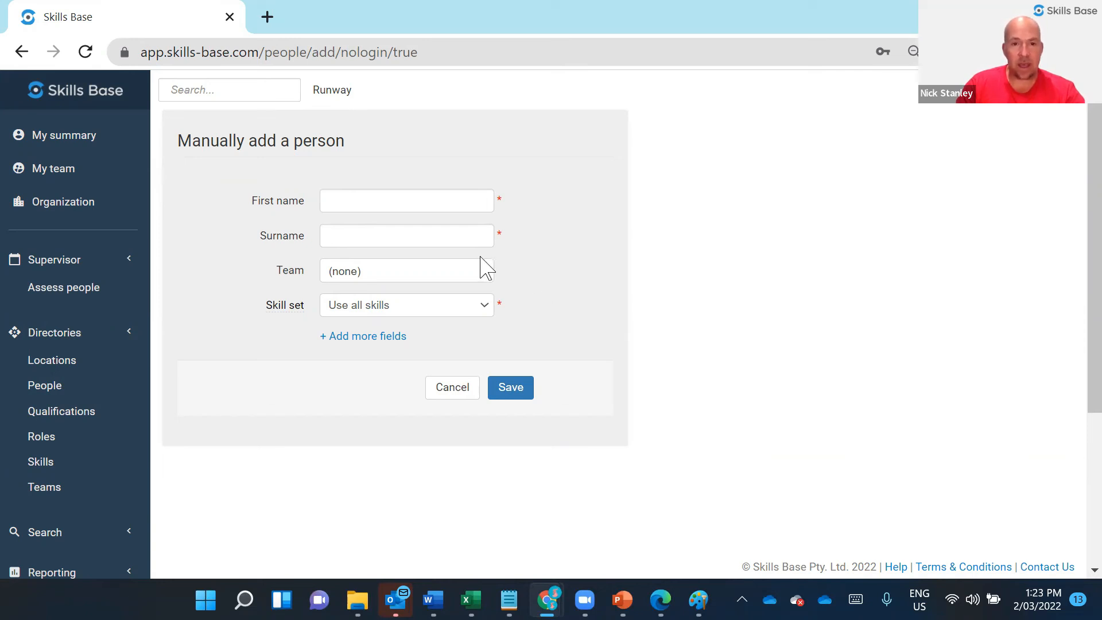
pyautogui.click(421, 205)
pyautogui.write('Jane')
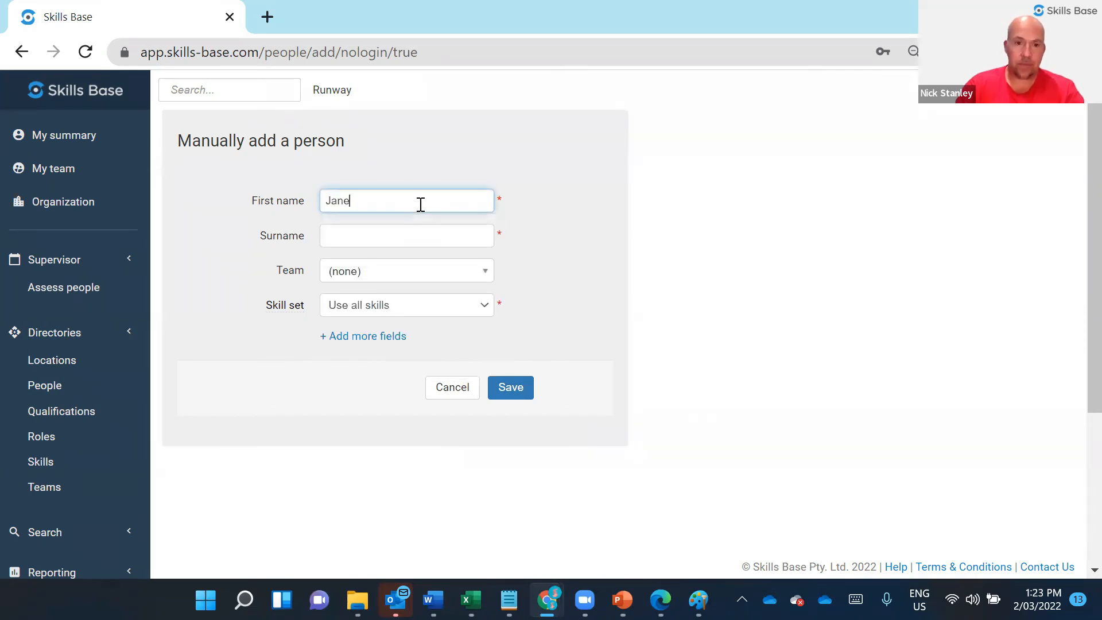
pyautogui.press('Tab')
pyautogui.write('Doe')
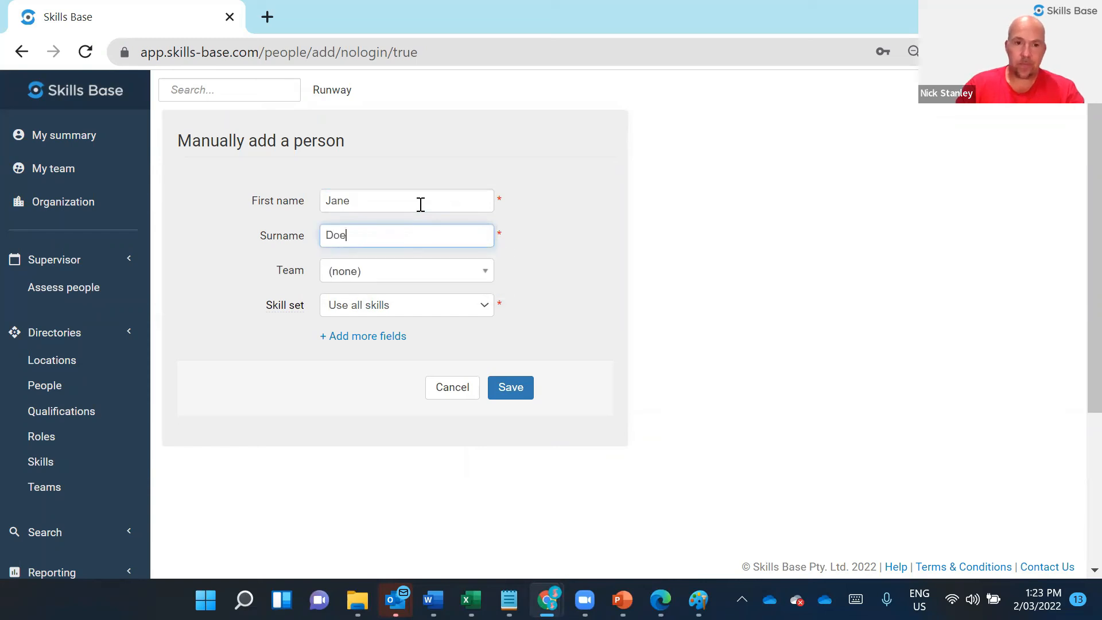
# Keep the team at (none) and the skill set at Use all skills, save the new person and return to the people directory.
pyautogui.click(493, 281)
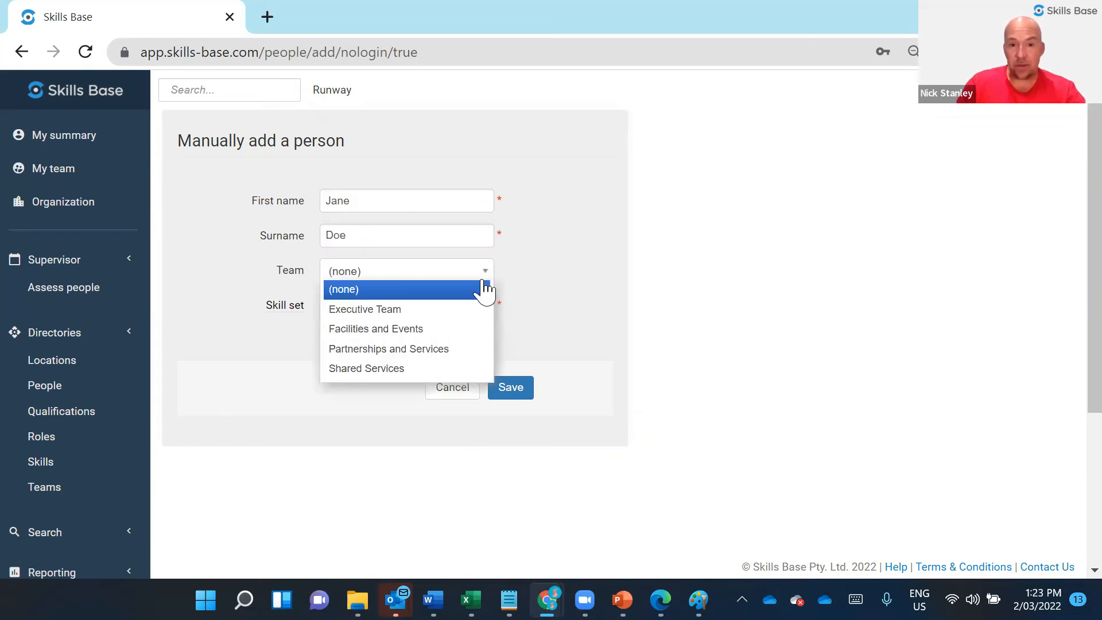
pyautogui.click(471, 290)
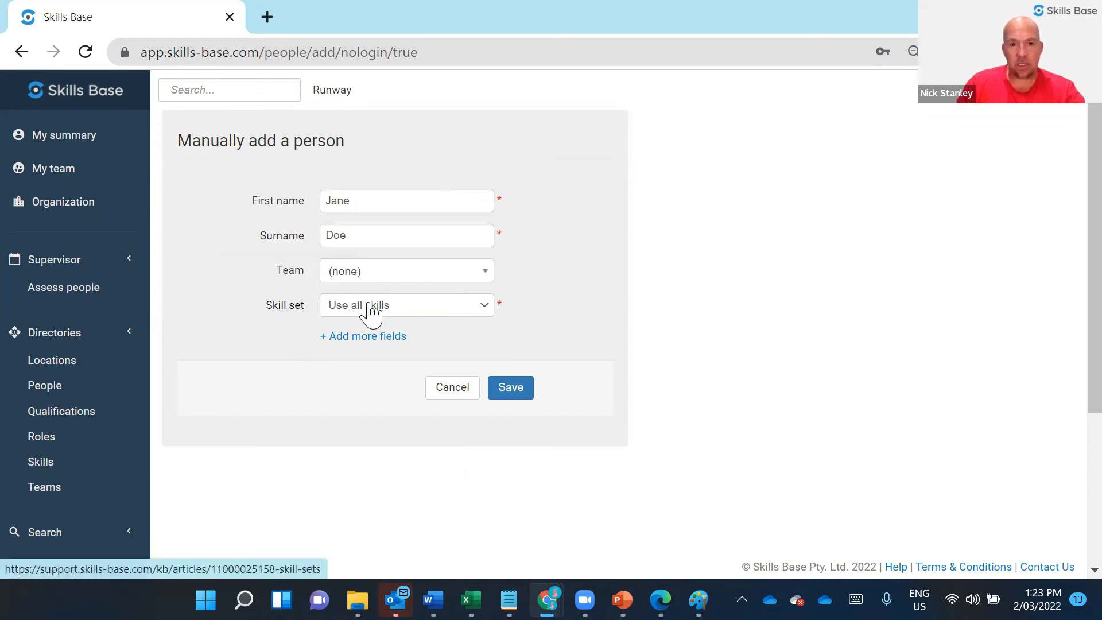
pyautogui.click(417, 310)
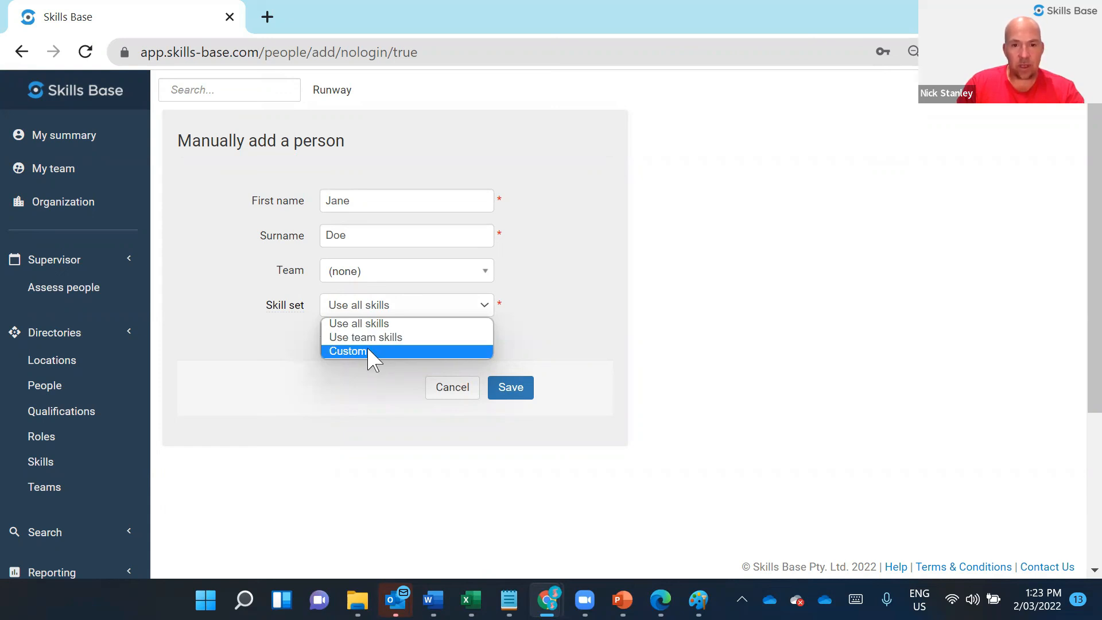
pyautogui.click(592, 314)
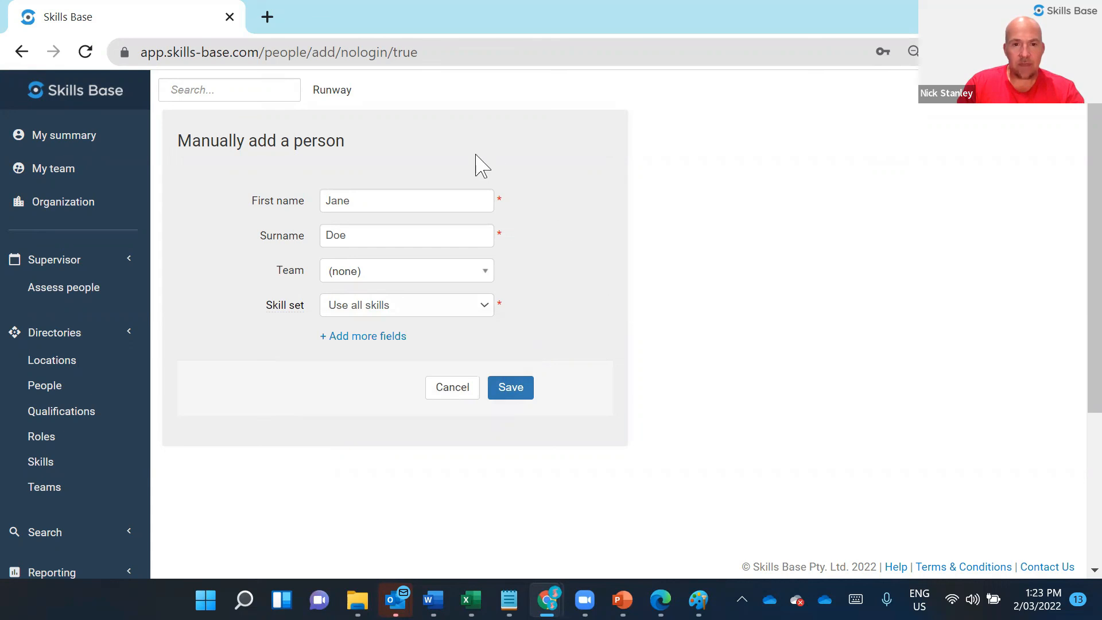
pyautogui.click(509, 389)
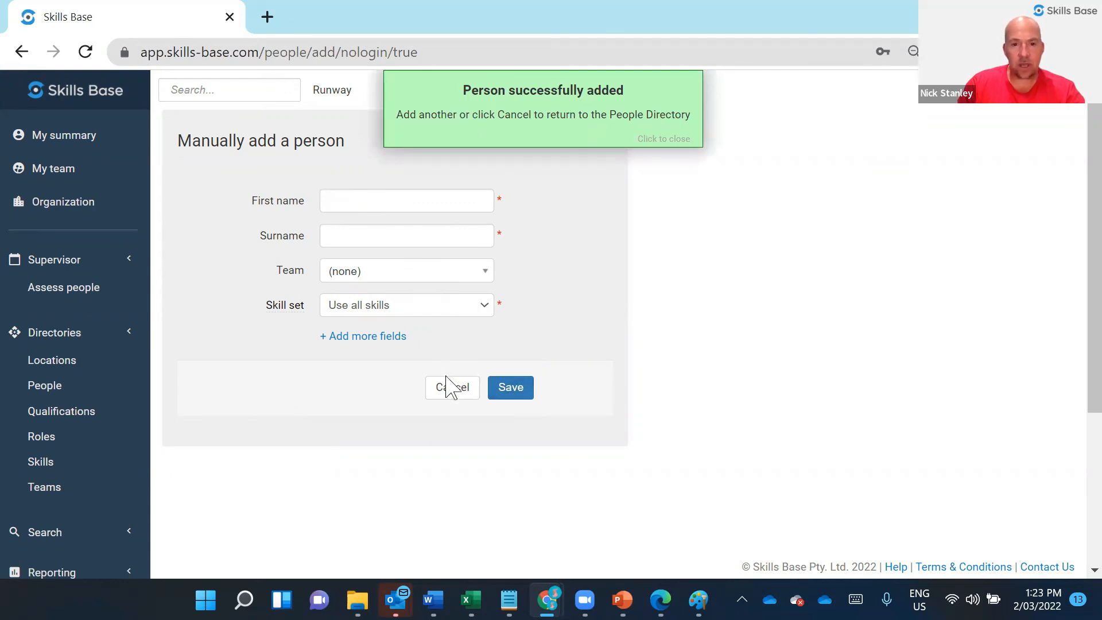
pyautogui.click(449, 396)
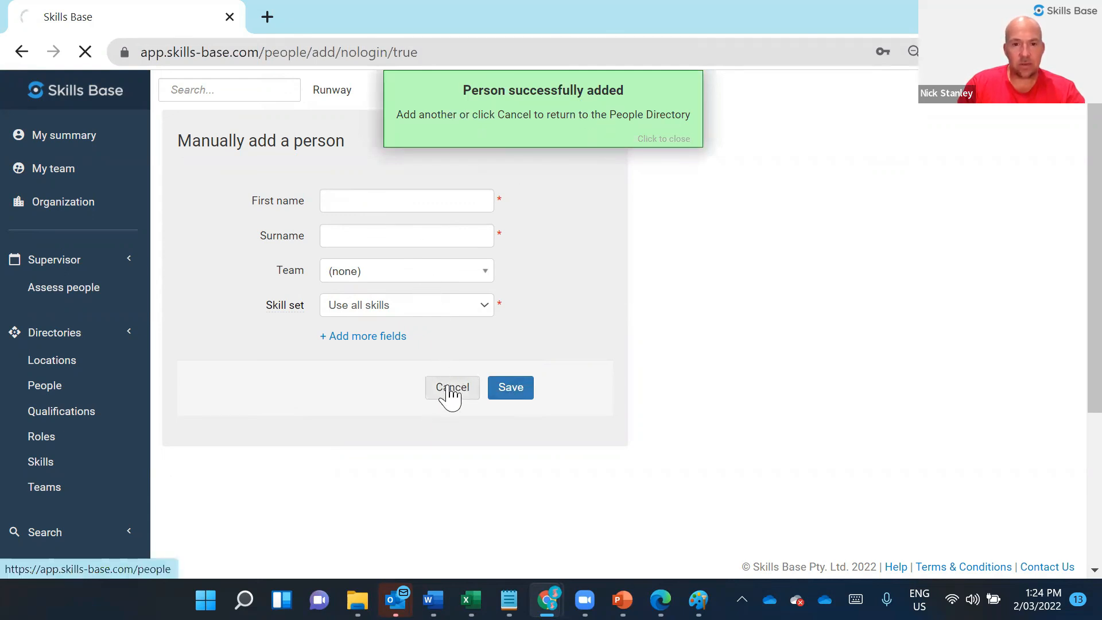